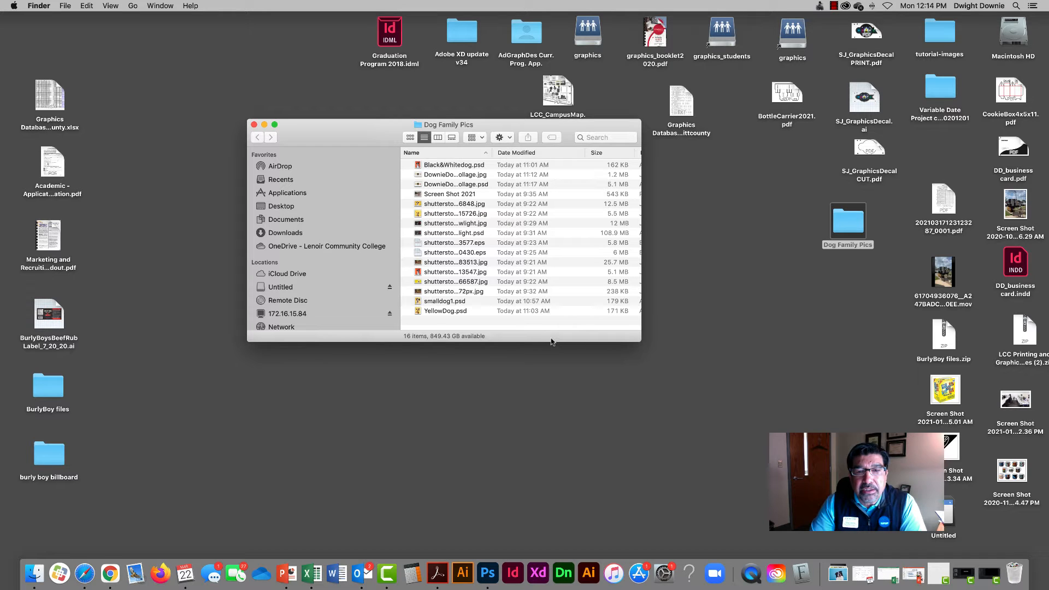
Open shutterstock_704708830_lowlight.psd from the Dog Family Pics folder in Photoshop
left_click_drag(643, 270, 750, 273)
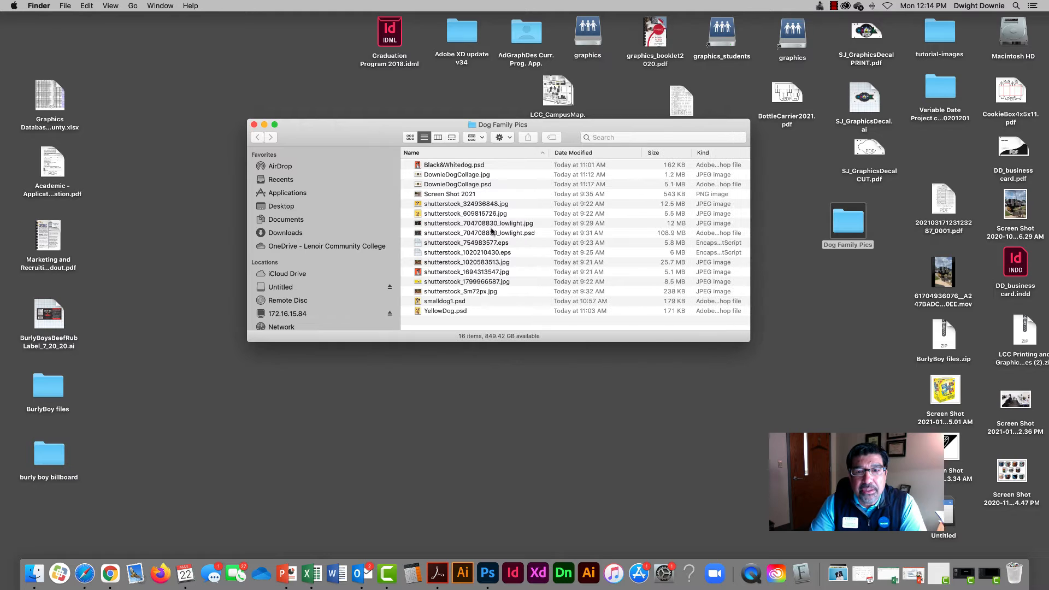
left_click(452, 233)
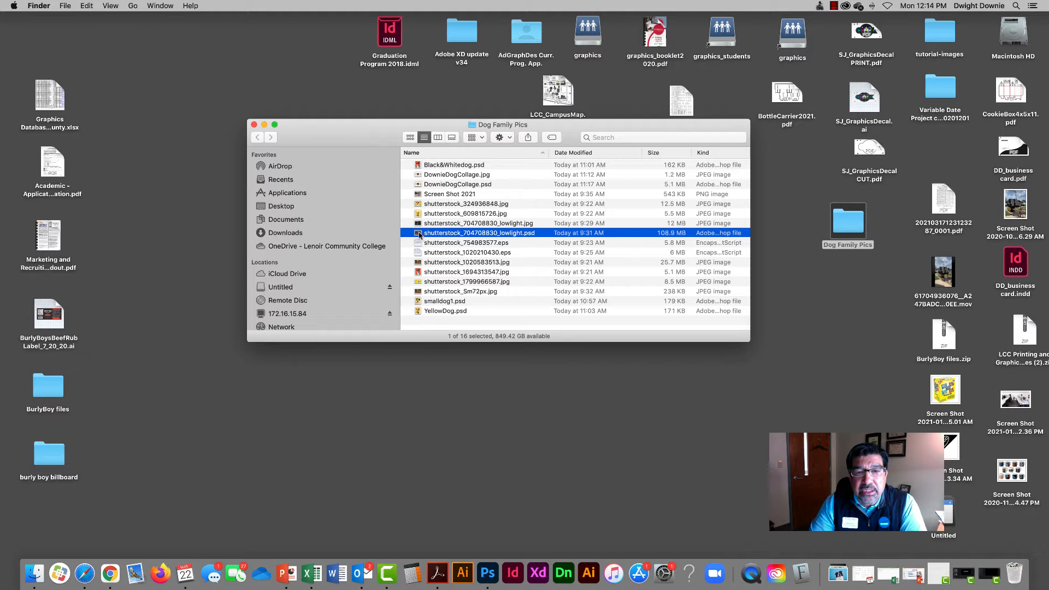
left_click_drag(417, 235, 487, 573)
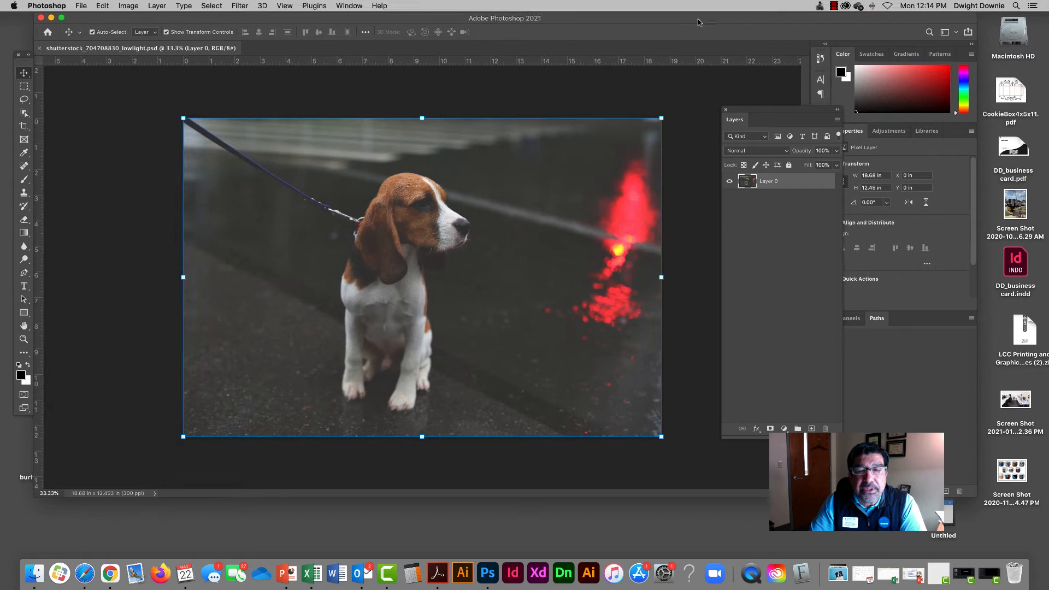
Check the photo's dimensions and resolution in the Image Size dialog and leave them as they are
left_click_drag(780, 112, 741, 125)
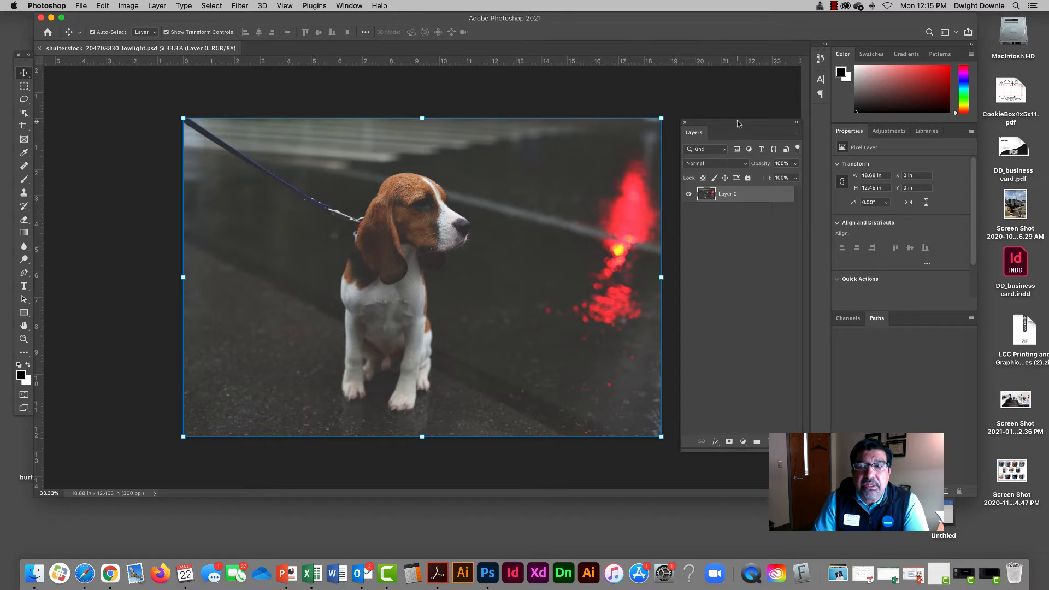
mouse_move(737, 121)
left_mouse_down()
mouse_move(829, 123)
mouse_move(740, 119)
left_mouse_up()
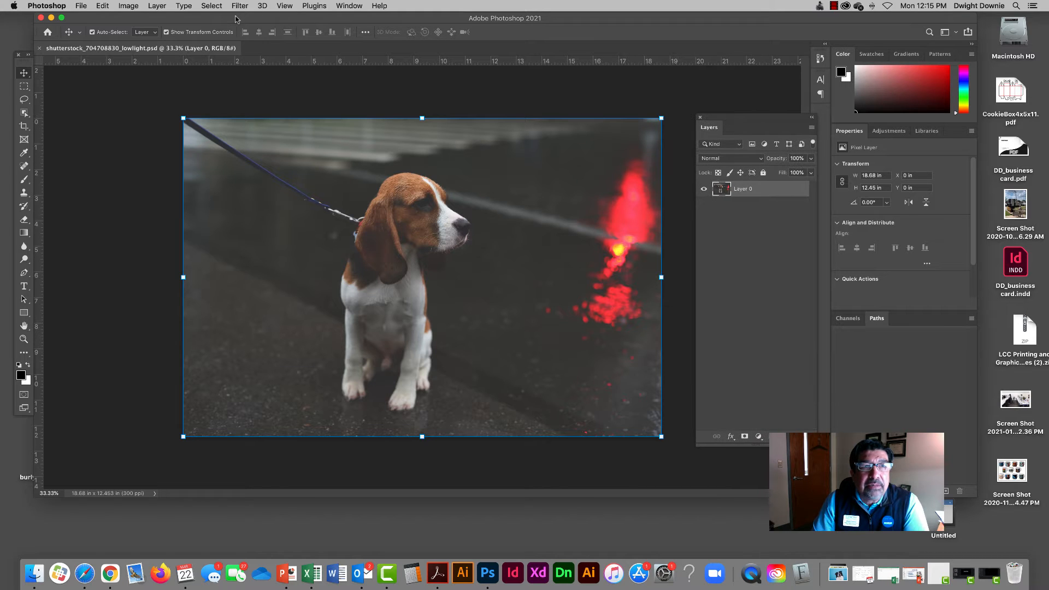
left_click(129, 5)
left_click(144, 90)
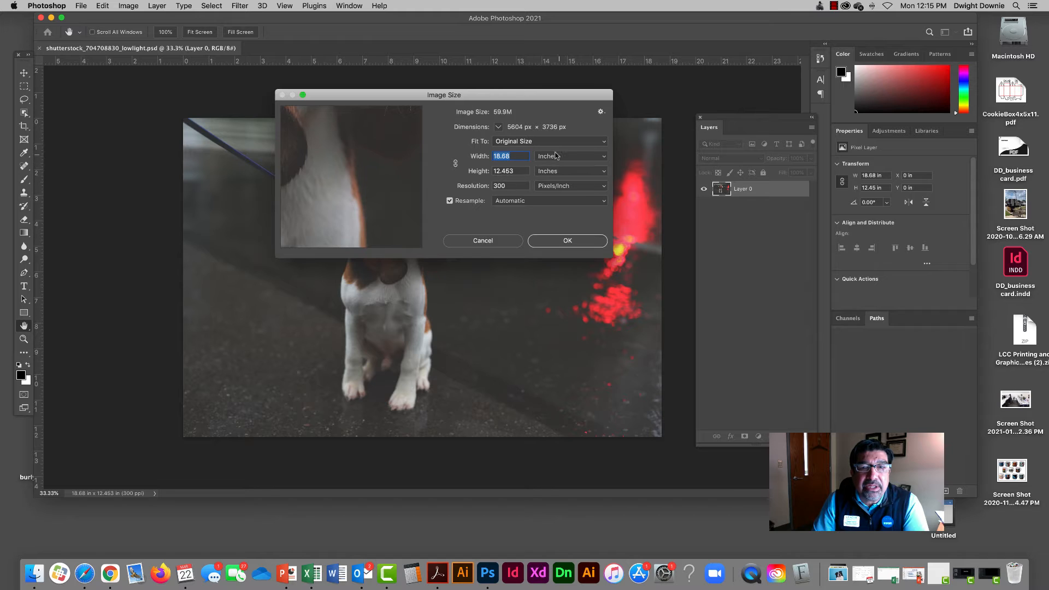
left_click(493, 241)
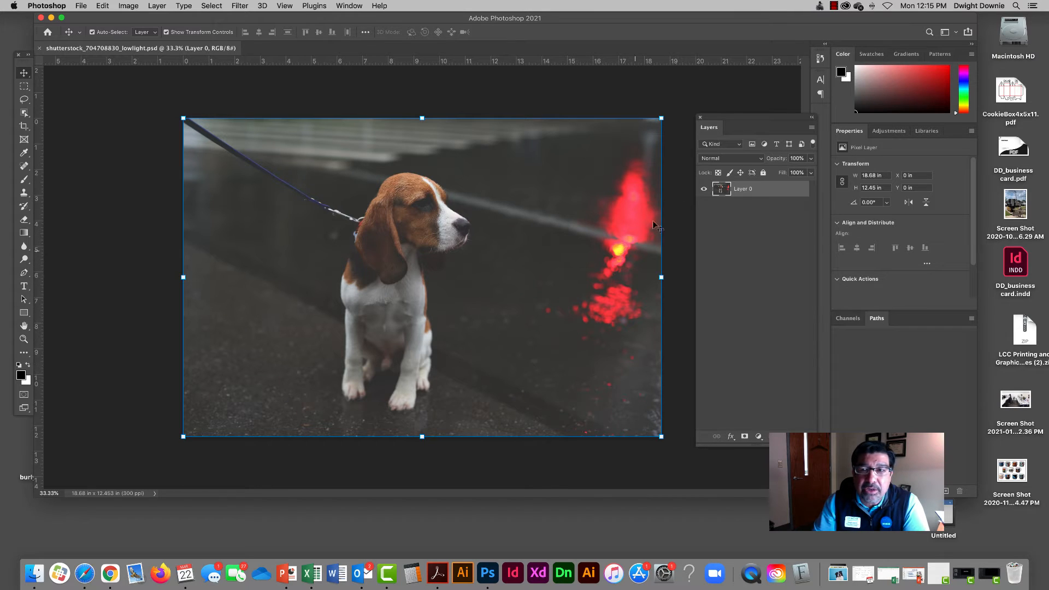
Close the floating Layers panel, reopen it and place it just beside the photo
left_click_drag(716, 118, 710, 118)
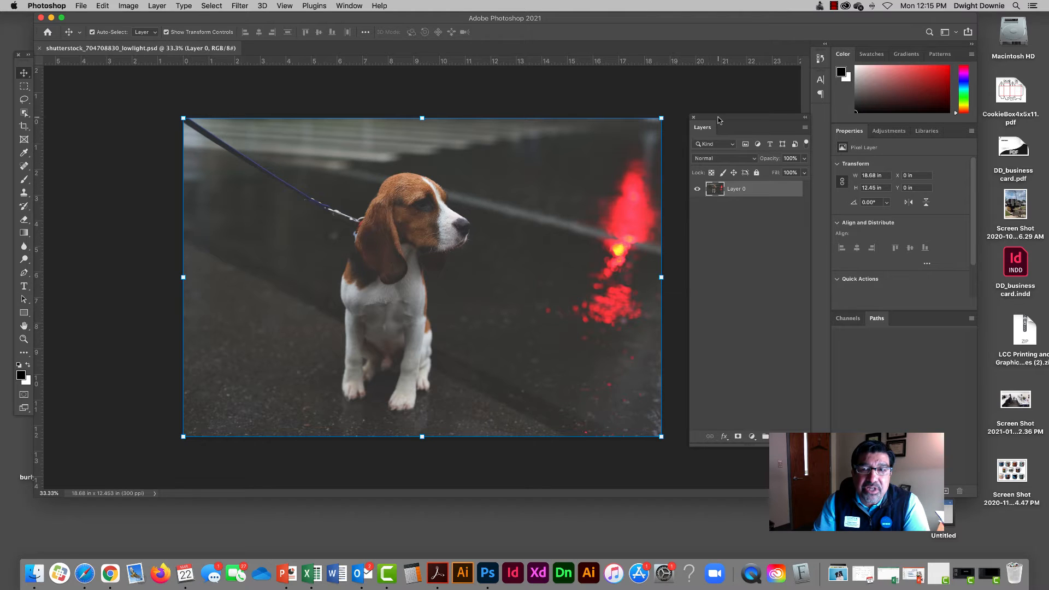
left_click_drag(717, 119, 711, 116)
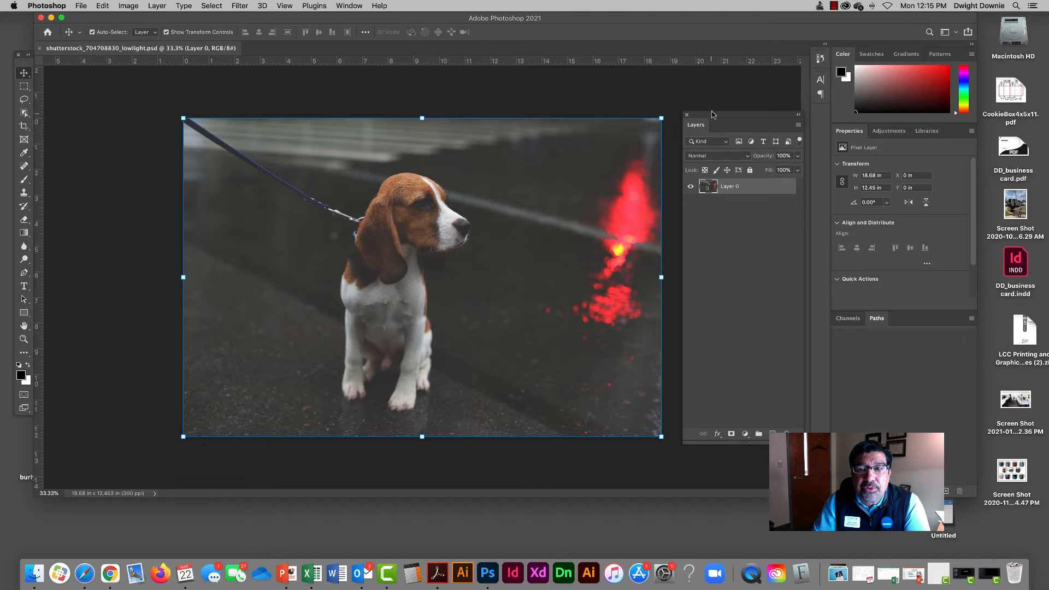
left_click_drag(712, 114, 705, 122)
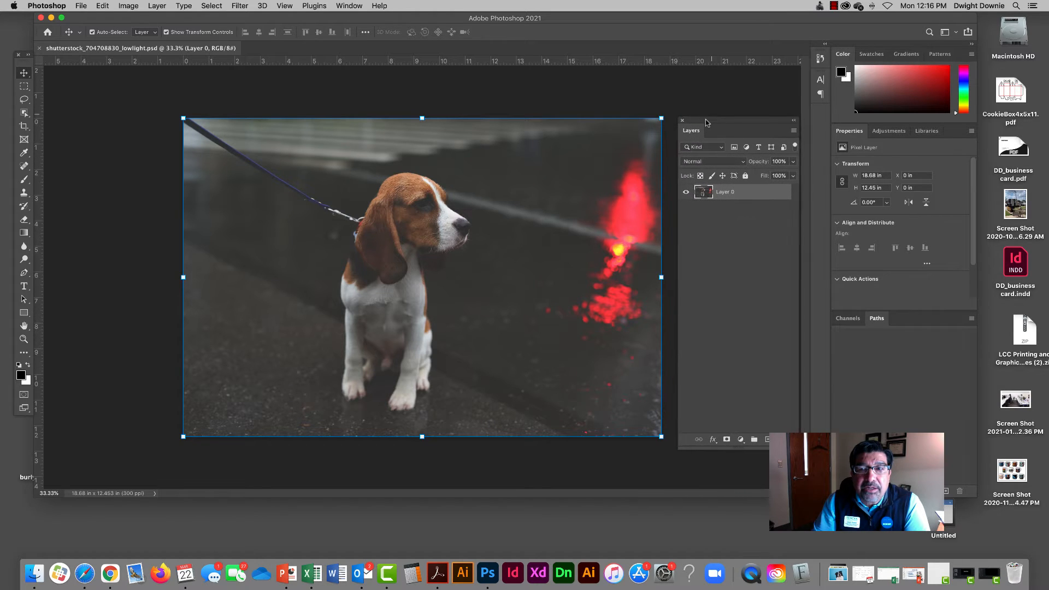
left_click(681, 120)
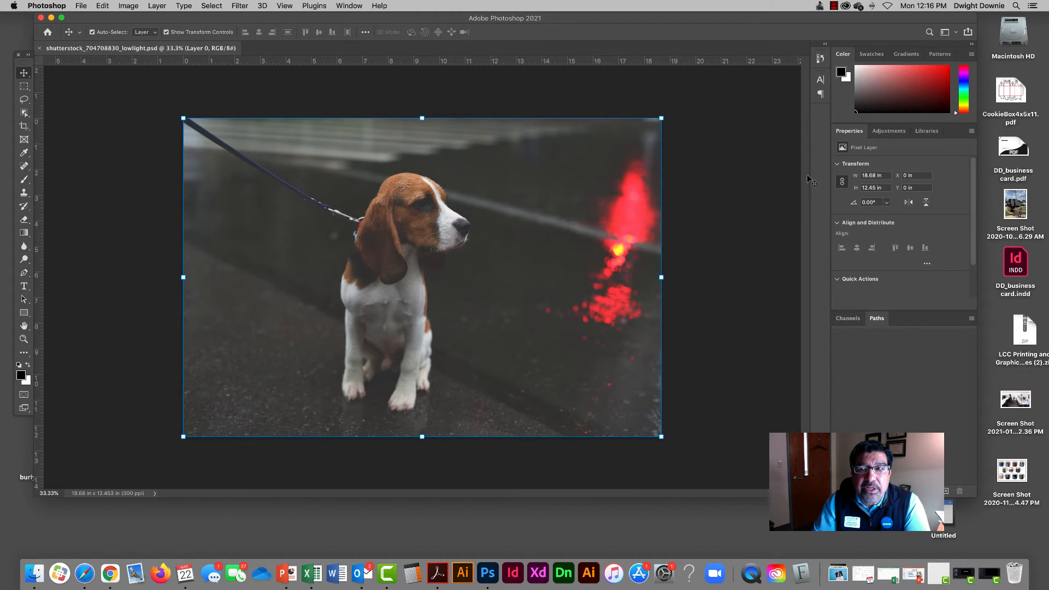
left_click(356, 7)
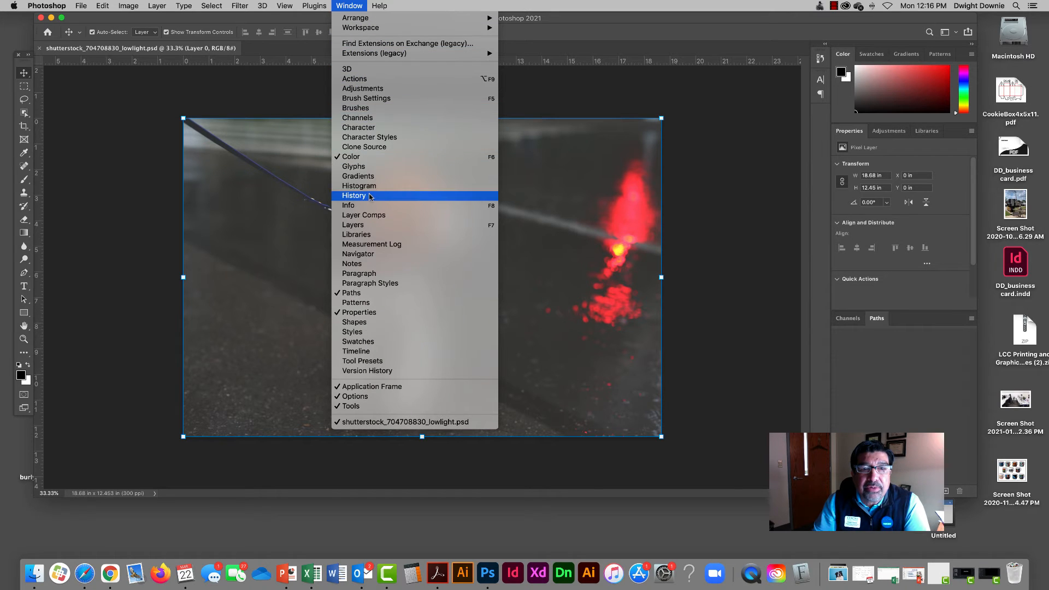
left_click(375, 228)
left_click_drag(724, 122, 729, 104)
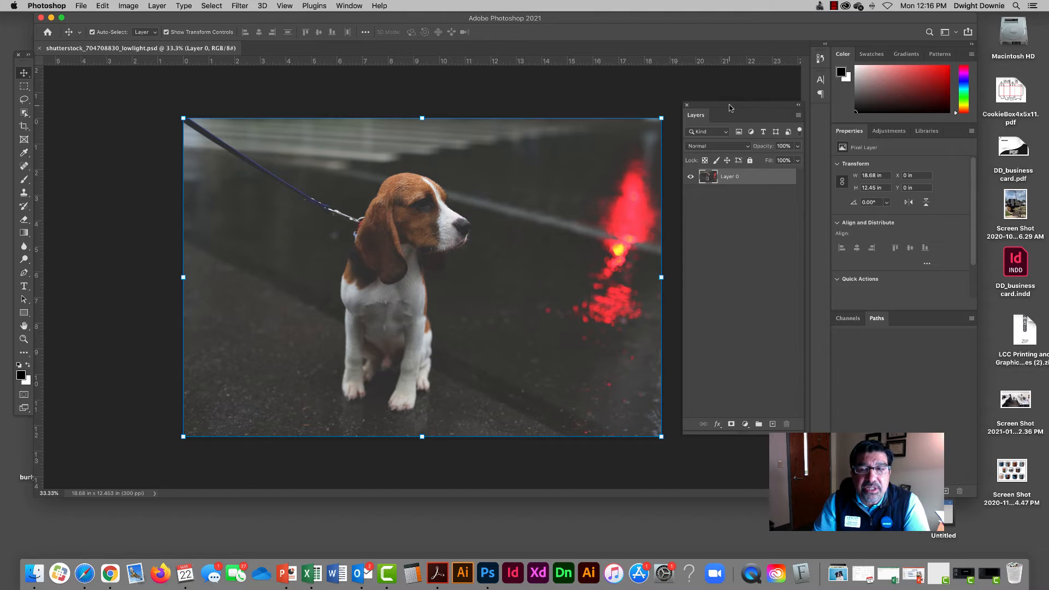
left_click_drag(729, 104, 721, 123)
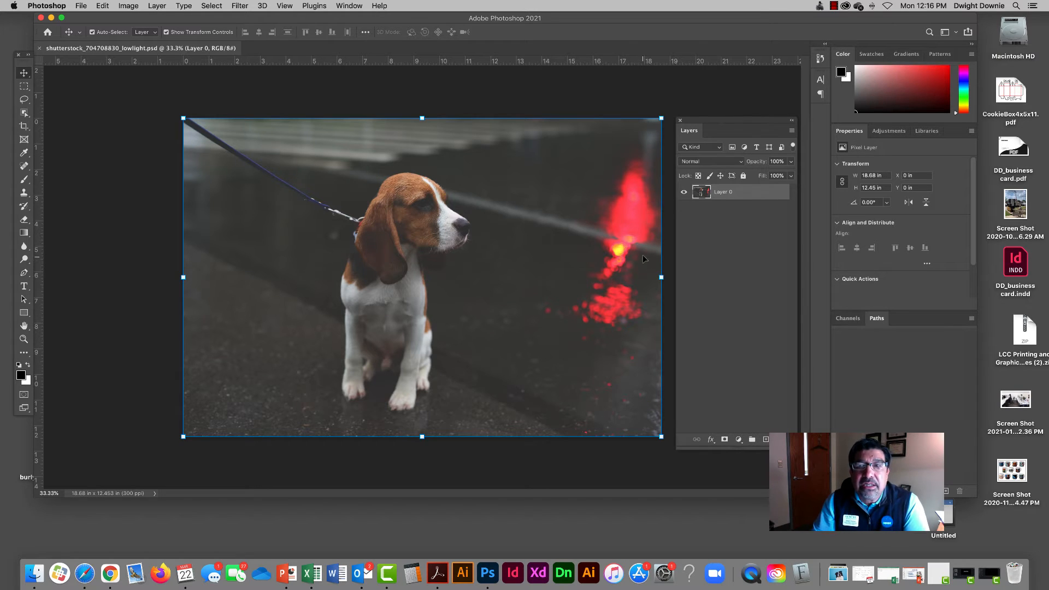
left_click(134, 6)
mouse_move(153, 34)
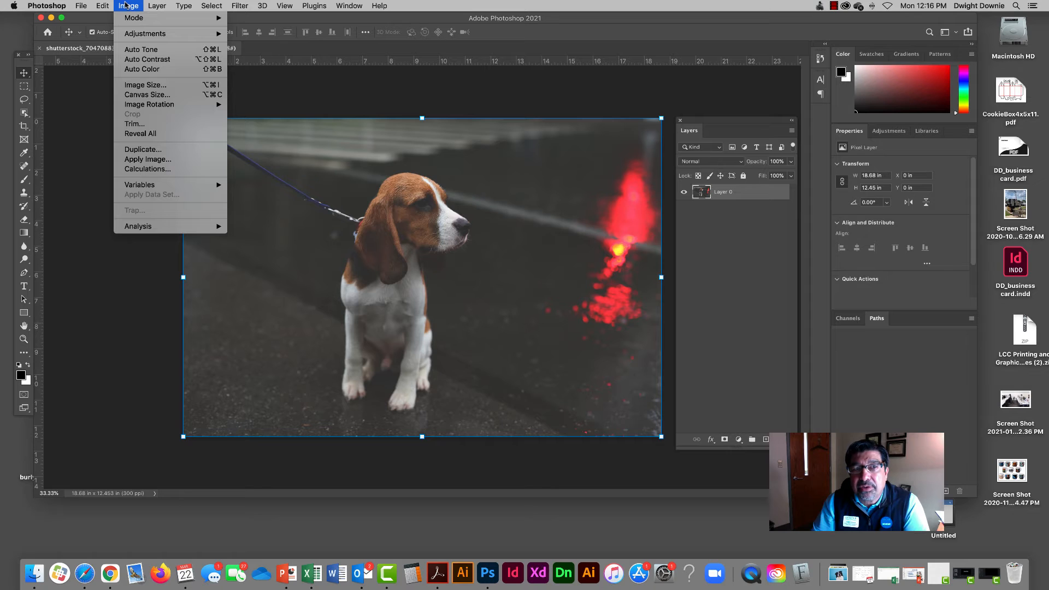
left_click(126, 6)
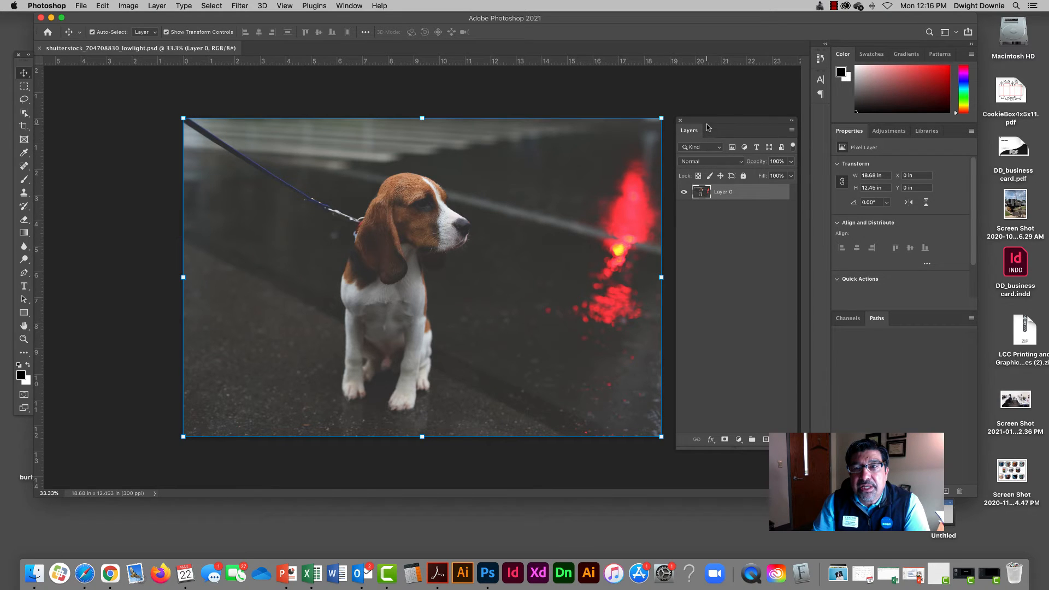
Add a Levels adjustment layer above the photo and set its shadow input level to 39
left_click(738, 440)
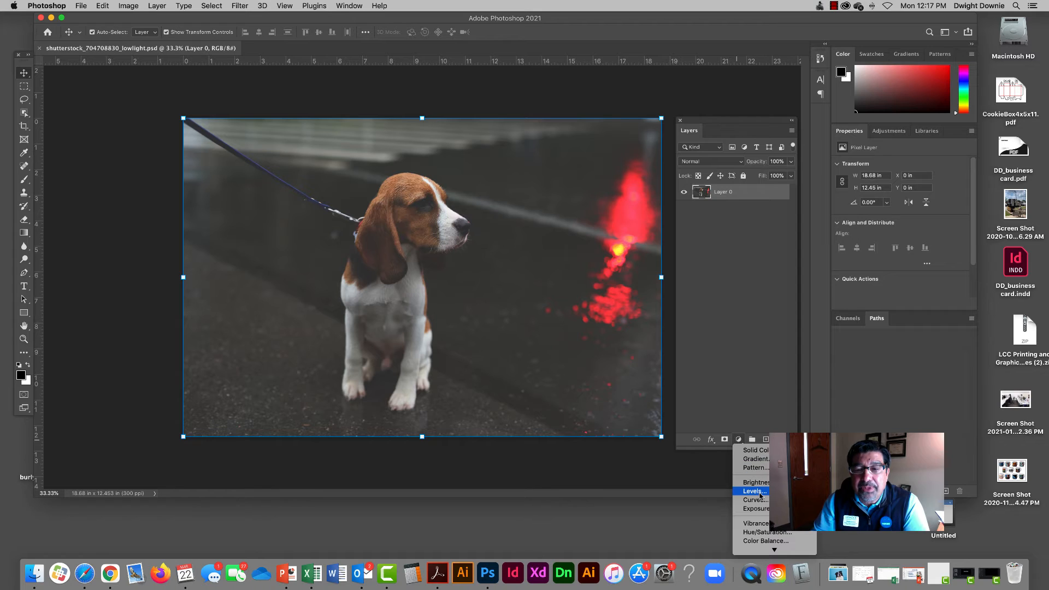
mouse_move(774, 551)
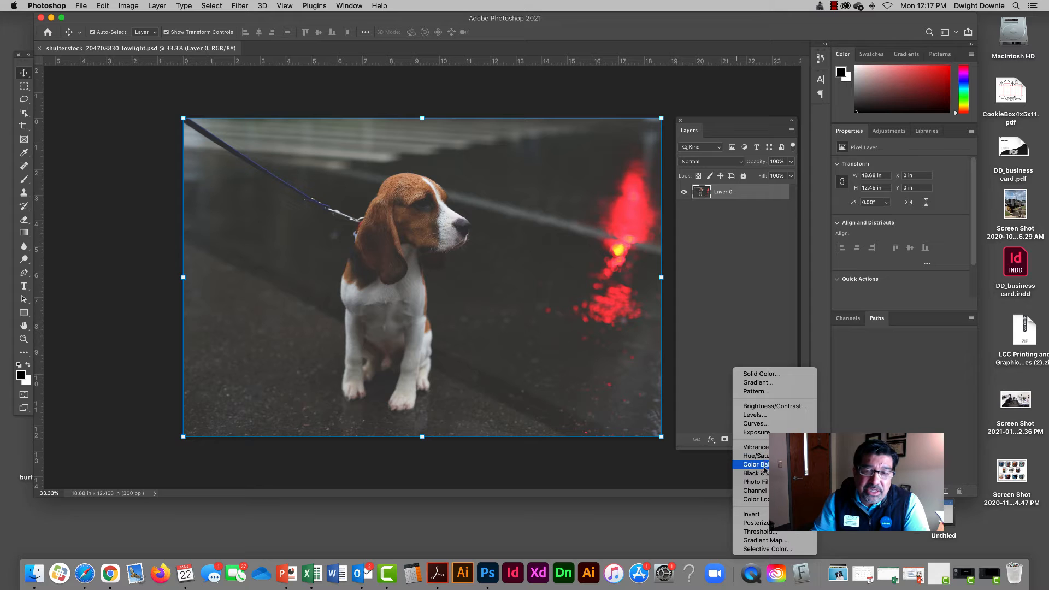
left_click(762, 417)
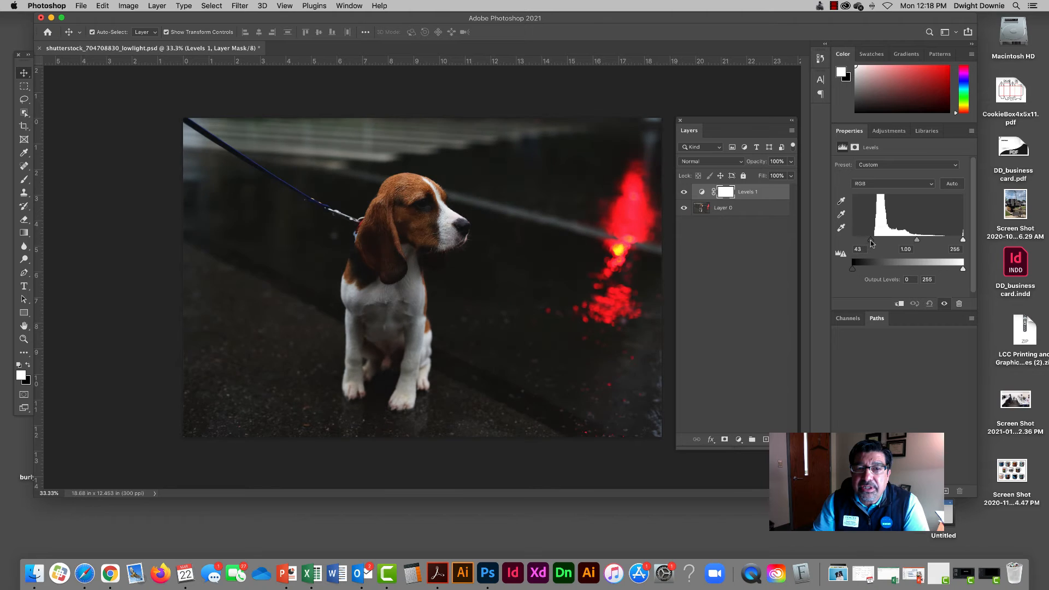
mouse_move(871, 243)
left_mouse_down()
mouse_move(956, 242)
mouse_move(854, 241)
mouse_move(871, 242)
left_mouse_up()
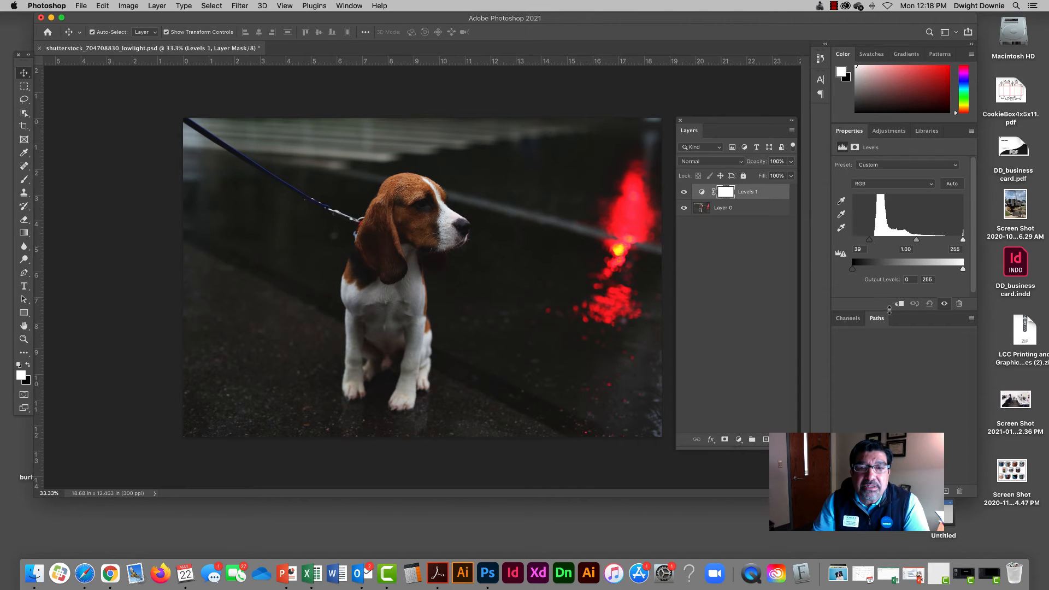
Hide and show the Levels adjustment layer several times to compare the darkened shadows with the original photo
left_click(684, 192)
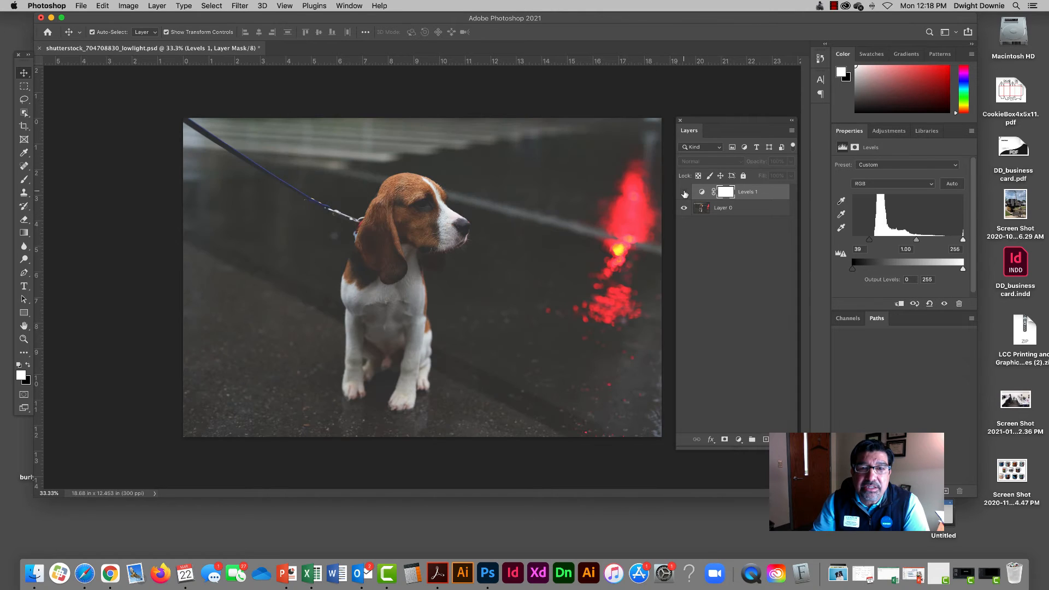
left_click(684, 193)
left_click(684, 193)
left_click(683, 193)
left_click(685, 194)
left_click(684, 193)
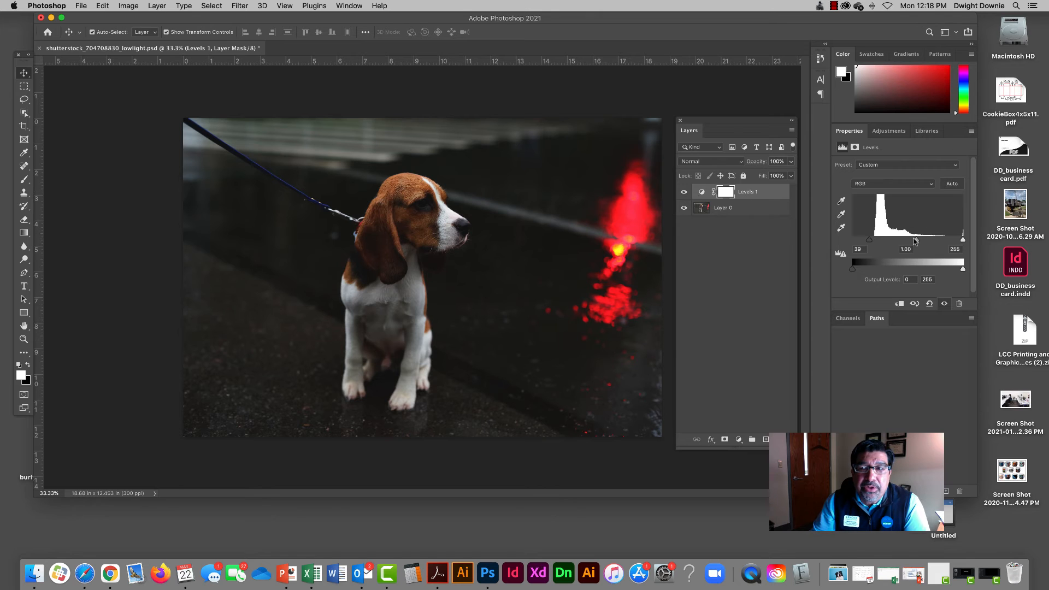
Brighten the photo by setting the Levels input values to 50 for shadows, 2.05 for midtones and 223 for highlights
mouse_move(916, 241)
left_mouse_down()
mouse_move(871, 242)
mouse_move(902, 243)
left_mouse_up()
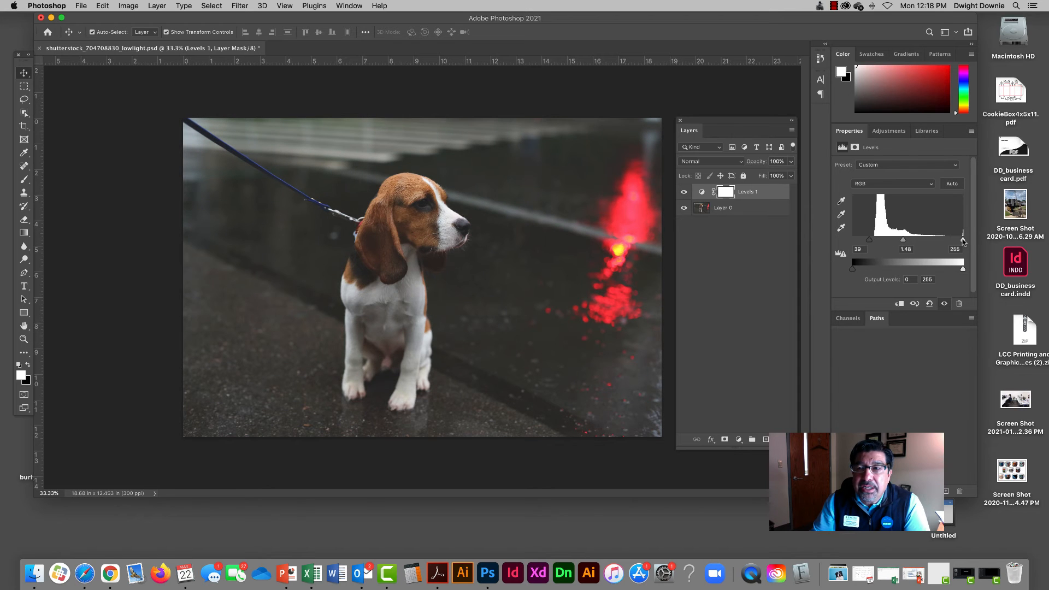
left_click_drag(963, 241, 896, 241)
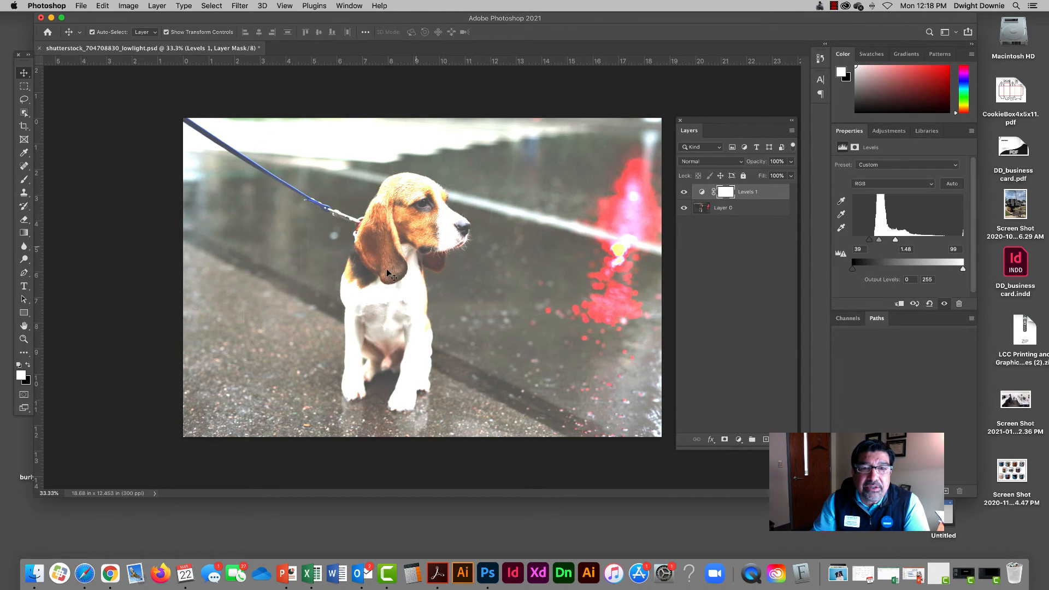
mouse_move(895, 241)
left_mouse_down()
mouse_move(971, 243)
mouse_move(872, 241)
mouse_move(909, 242)
mouse_move(893, 242)
left_mouse_up()
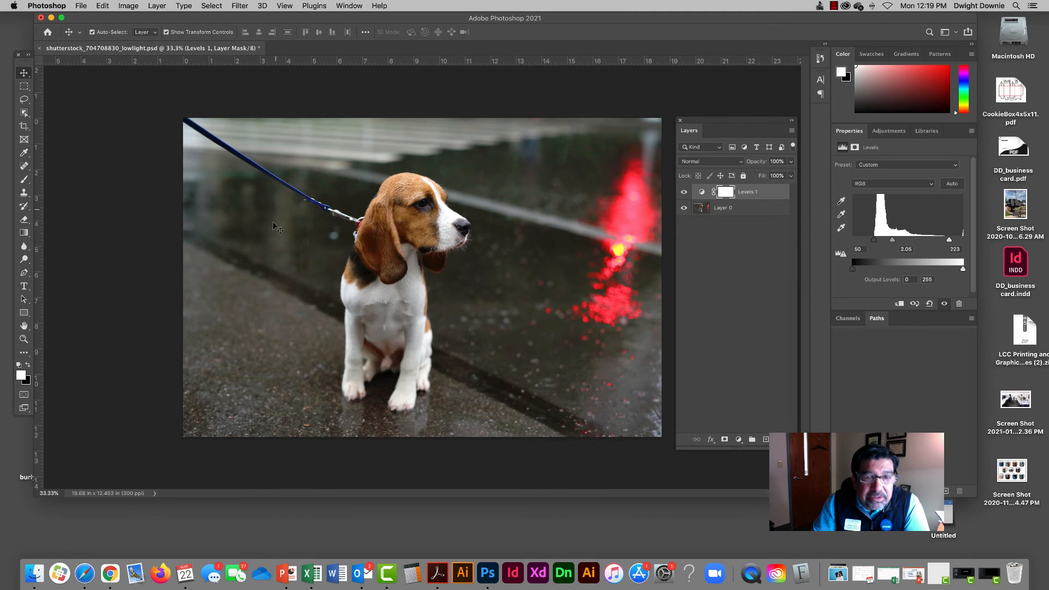
Toggle the Levels layer's visibility to compare the brightened photo with the low-light original
left_click(683, 192)
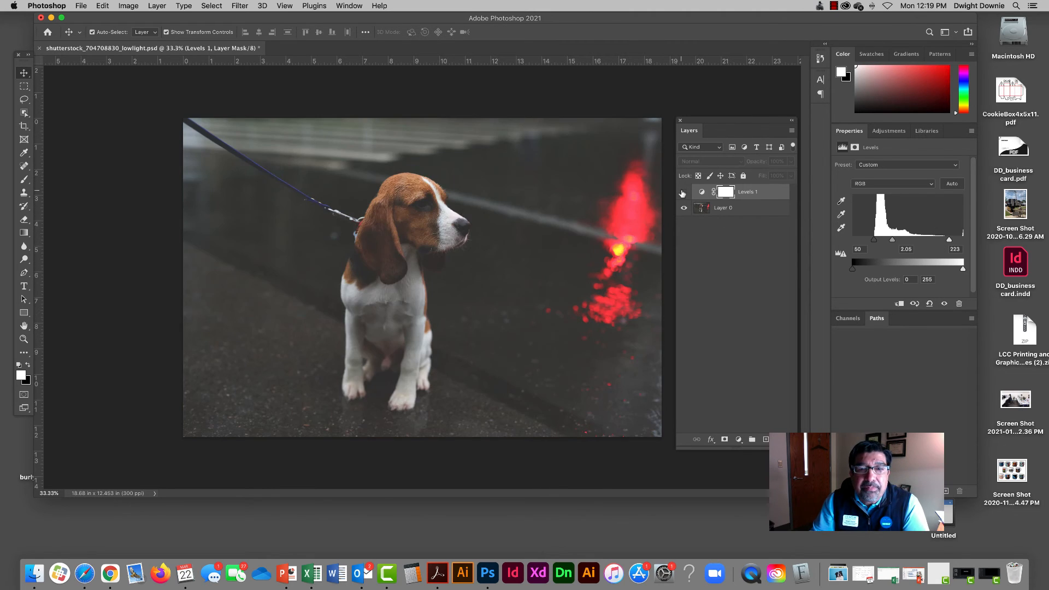
left_click(683, 193)
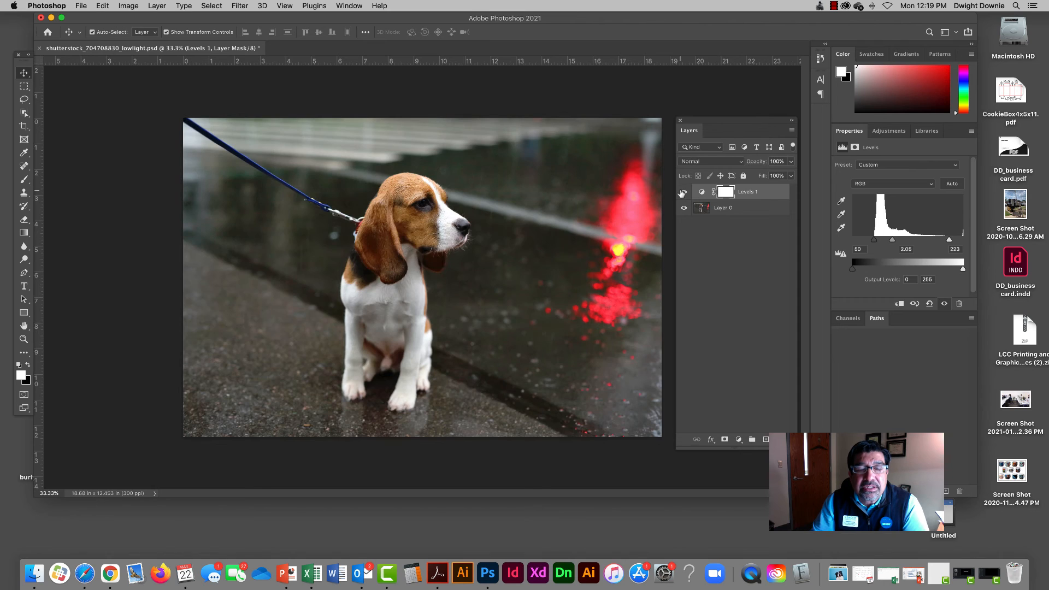
left_click(682, 192)
left_click(683, 192)
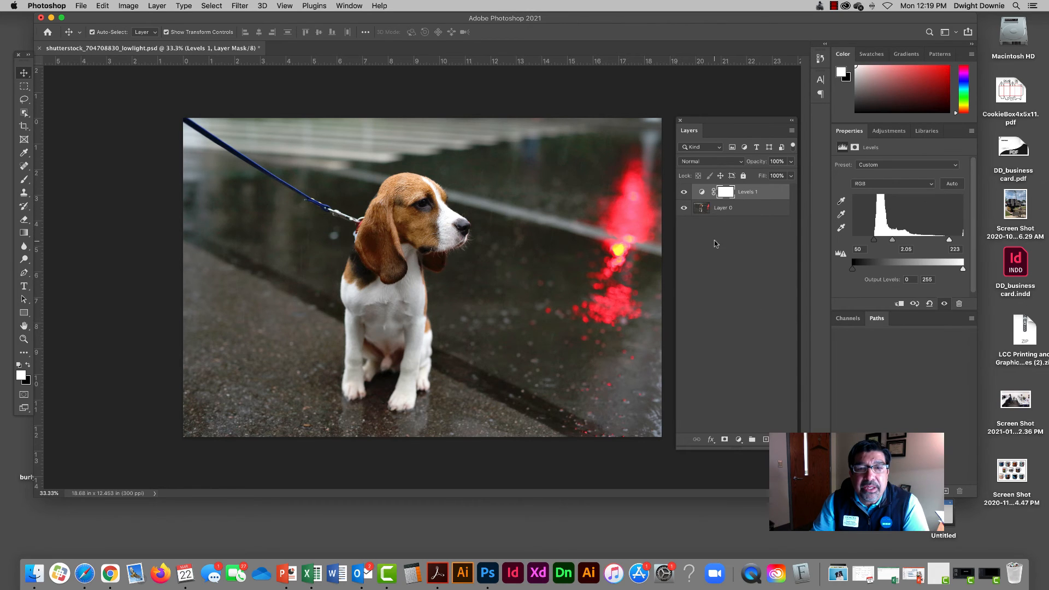
left_click(683, 192)
left_click(684, 192)
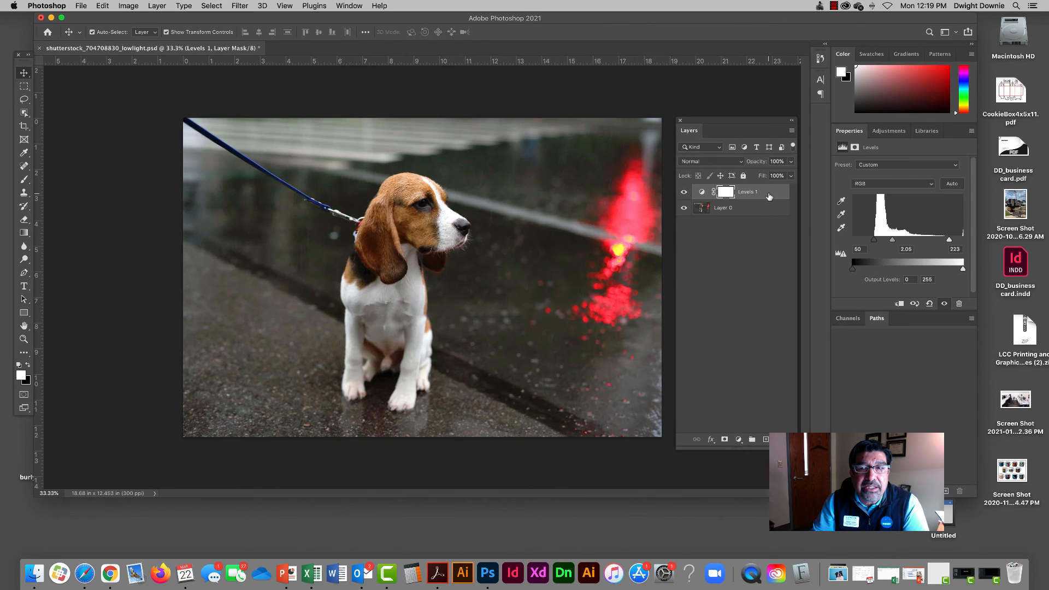
Delete the Levels adjustment layer and undo the deletion
left_click_drag(757, 192, 780, 438)
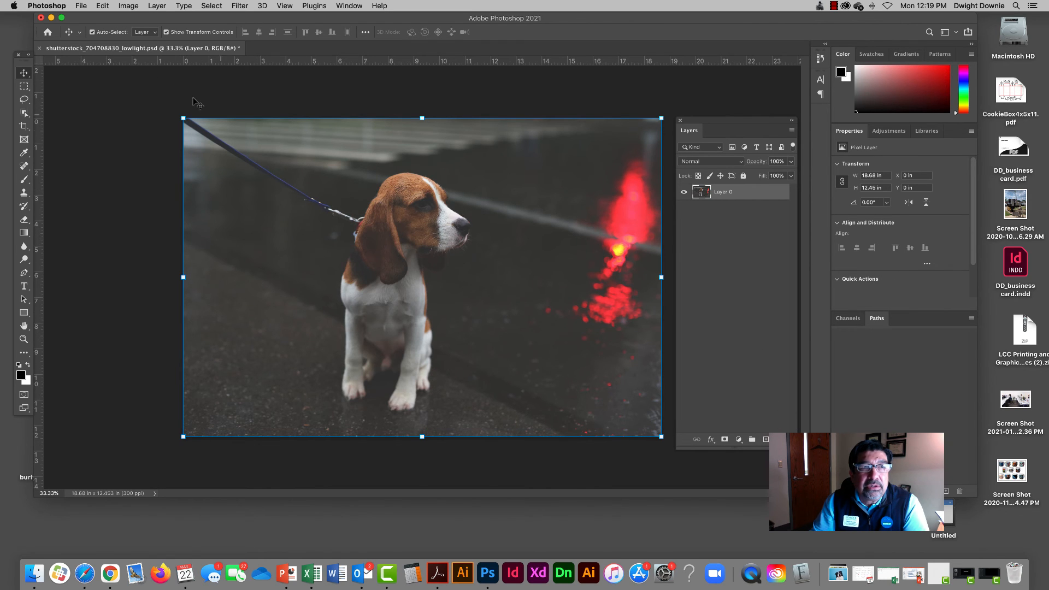
left_click(103, 6)
left_click(104, 17)
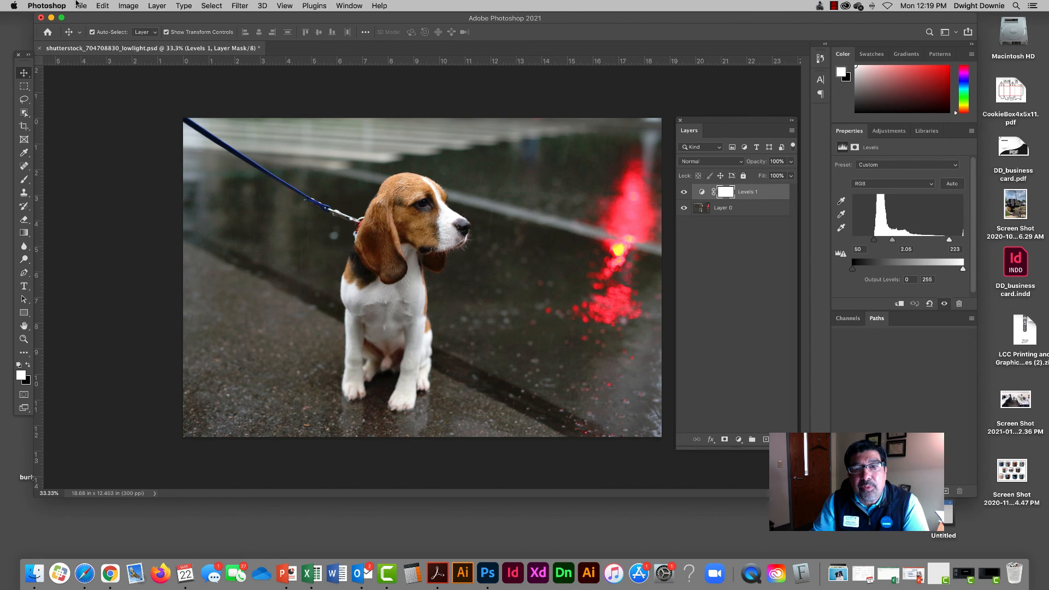
Save a JPEG copy as shutterstock_704708830_lowlight.jpg in Dog Family Pics, replacing the existing file, with quality 12 and the Baseline ("Standard") format
left_click(79, 5)
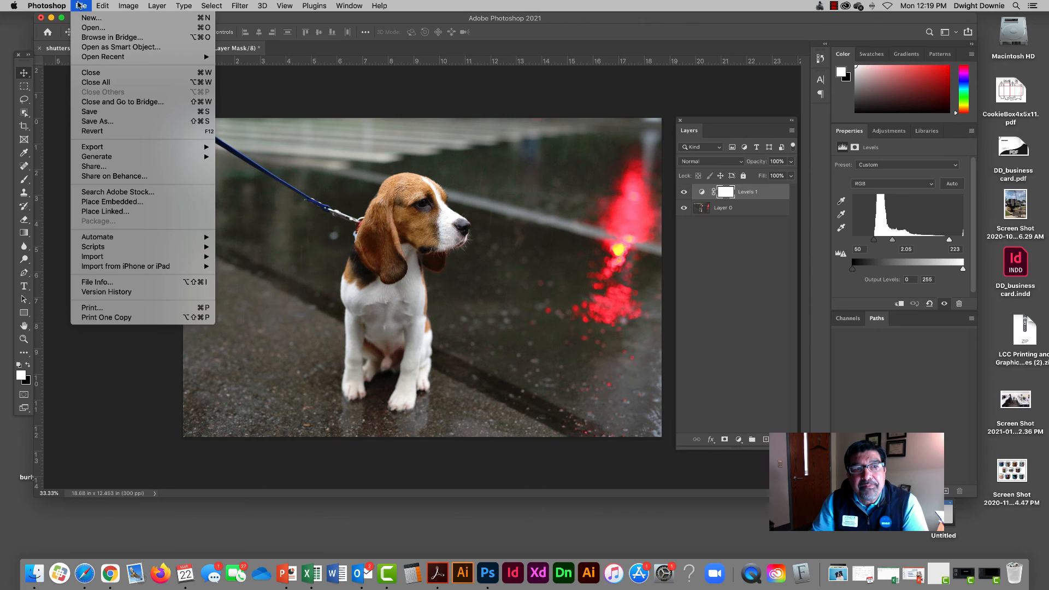
left_click(115, 121)
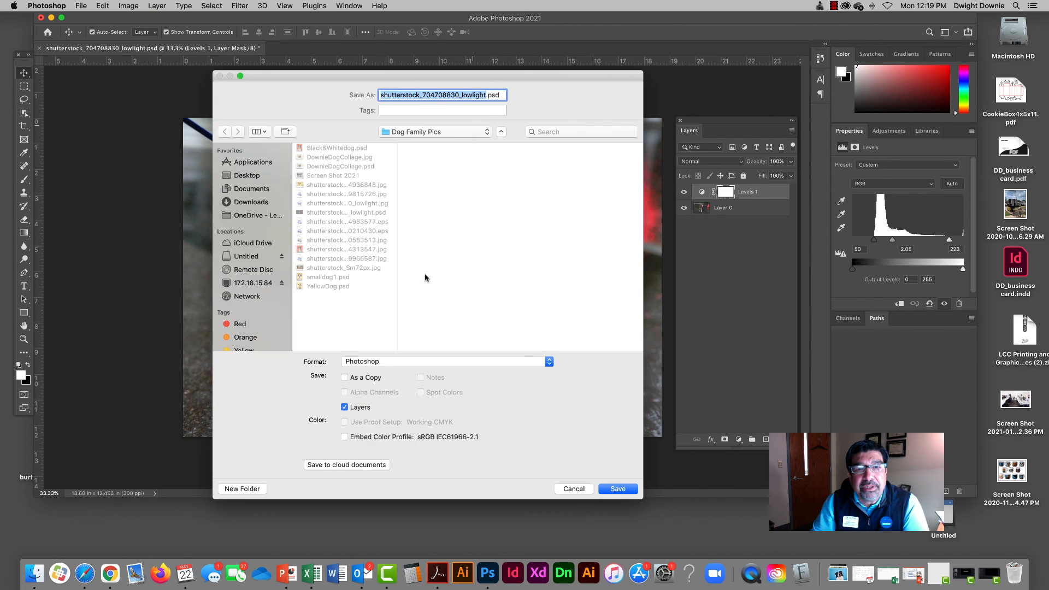
left_click(468, 362)
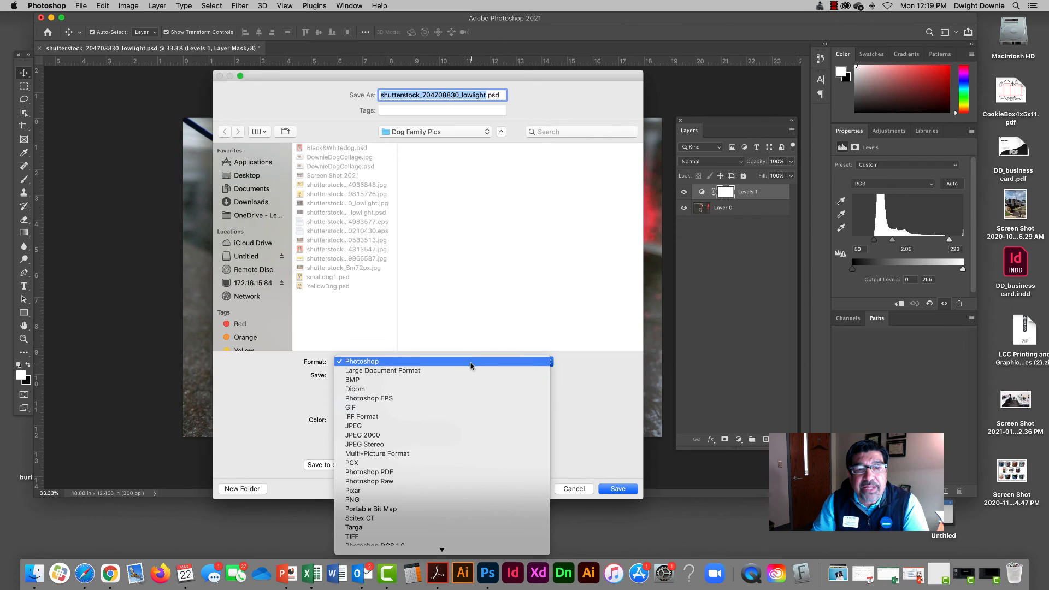
left_click(474, 426)
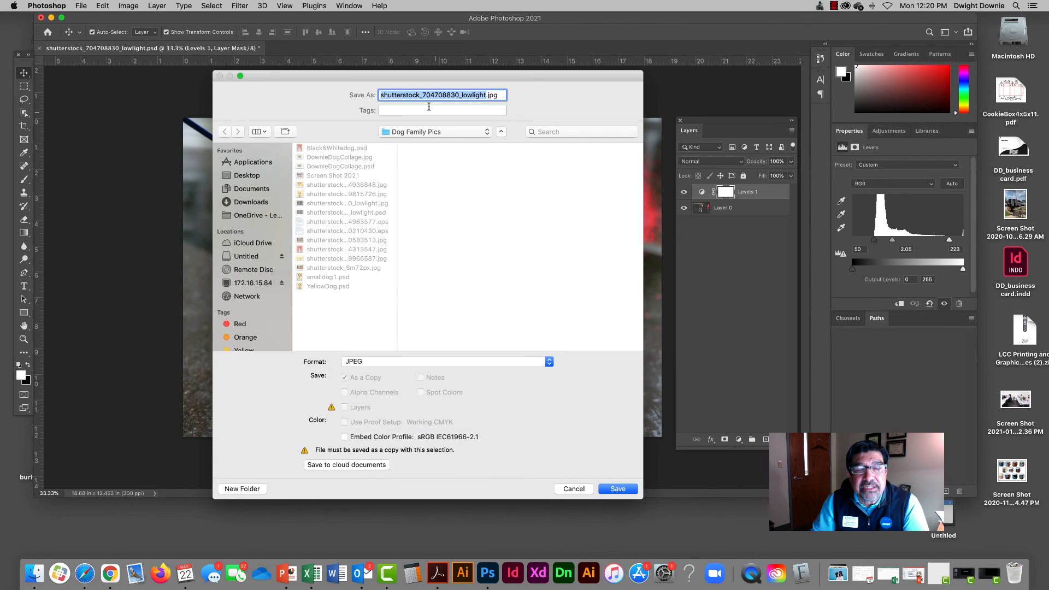
left_click(622, 491)
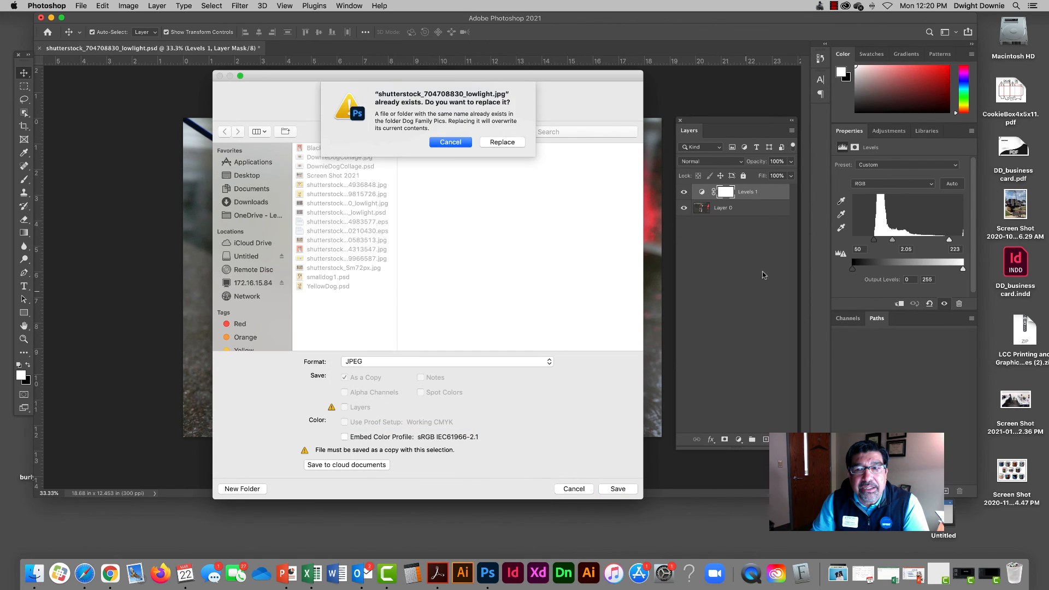
left_click(512, 142)
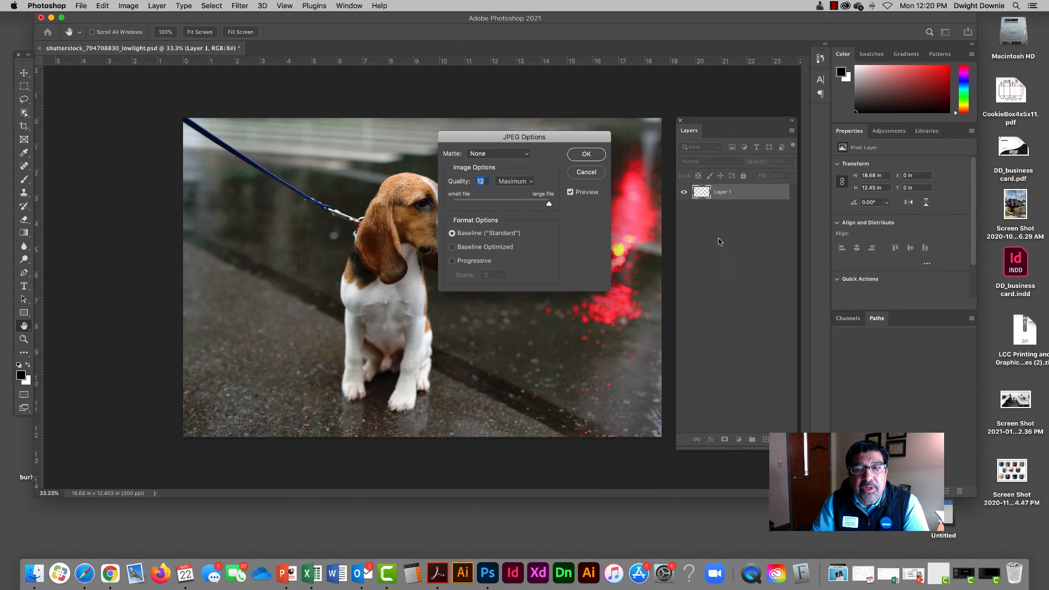
left_click(586, 154)
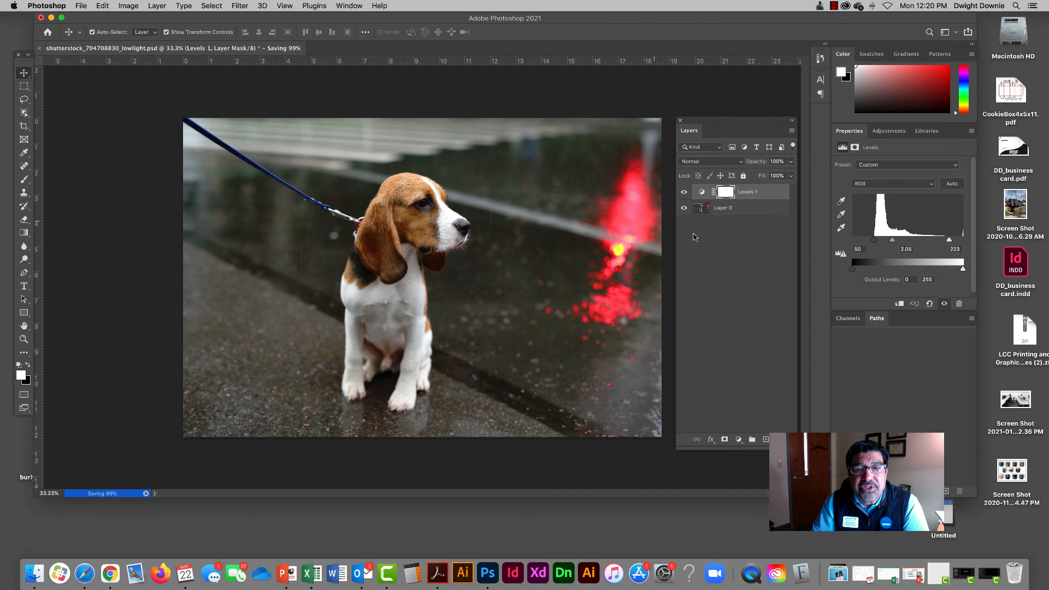
Open the recent file shutterstock_704708830_lowlight.jpg to compare its layers with the layered PSD, and return to the PSD document
left_click(81, 5)
mouse_move(104, 57)
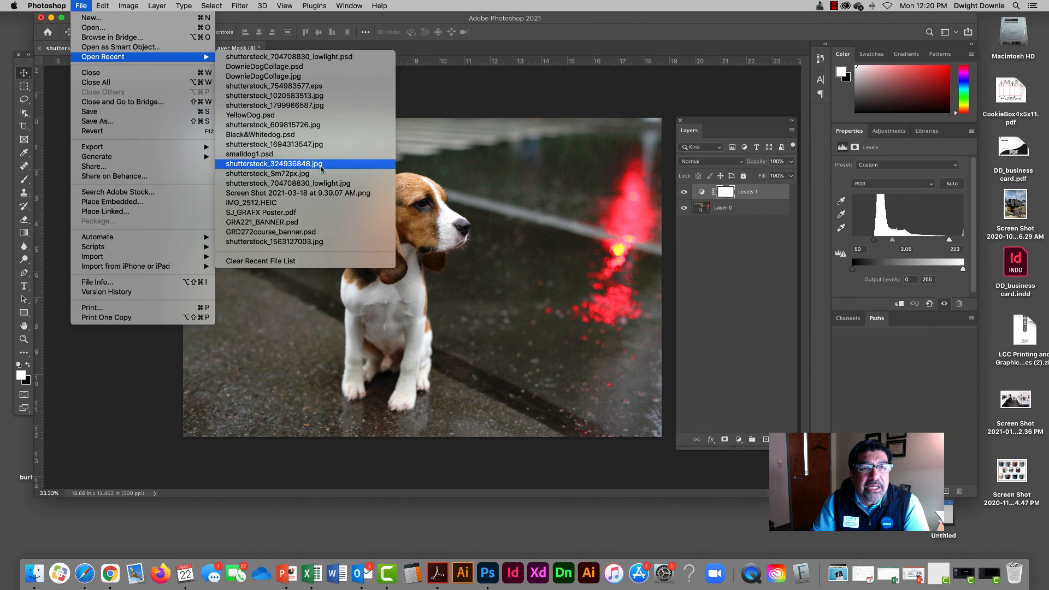
left_click(329, 184)
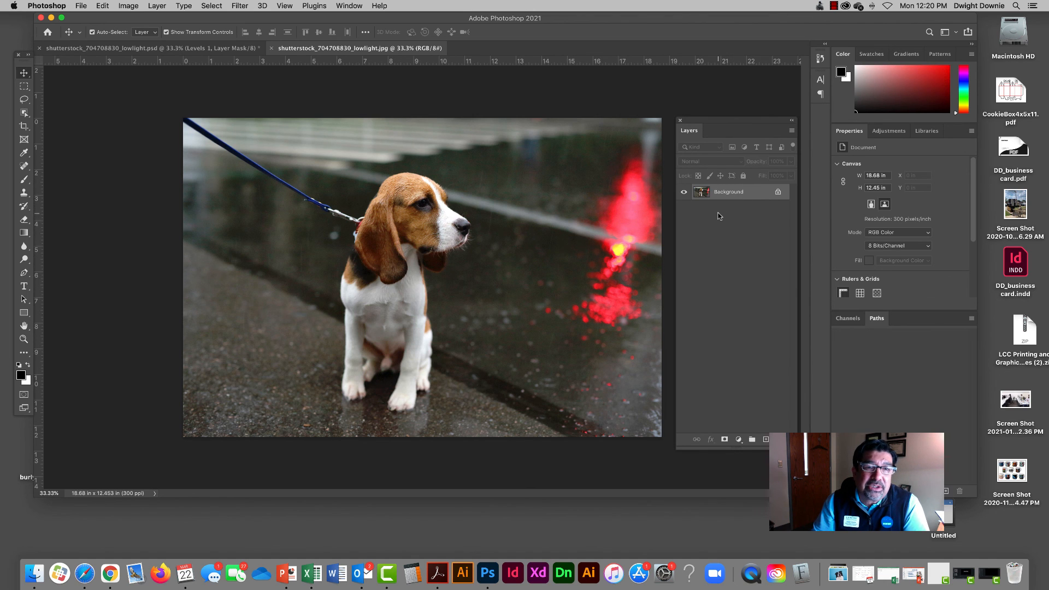
left_click(147, 49)
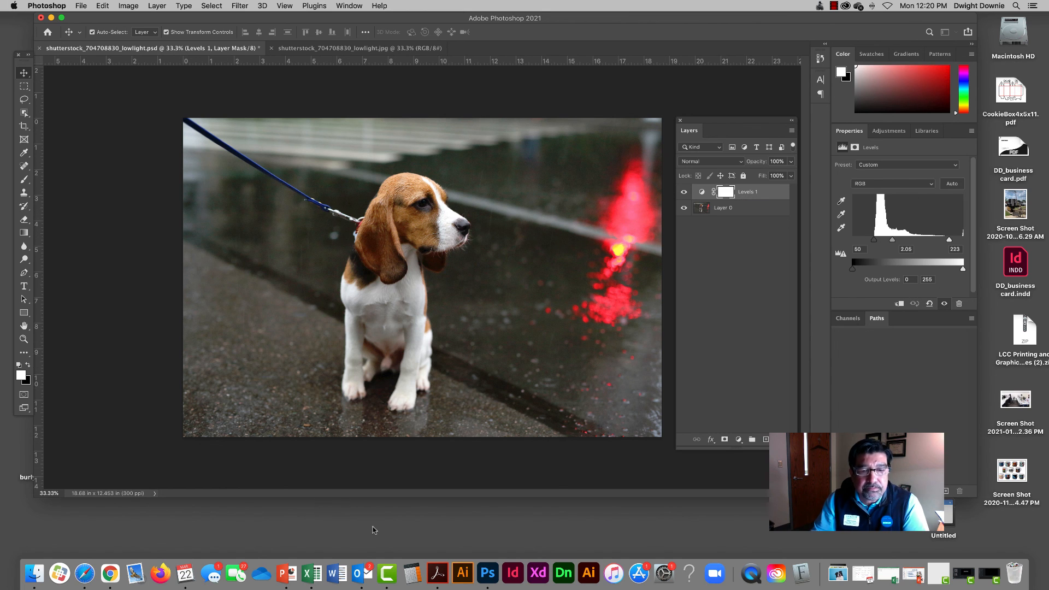
left_click(386, 572)
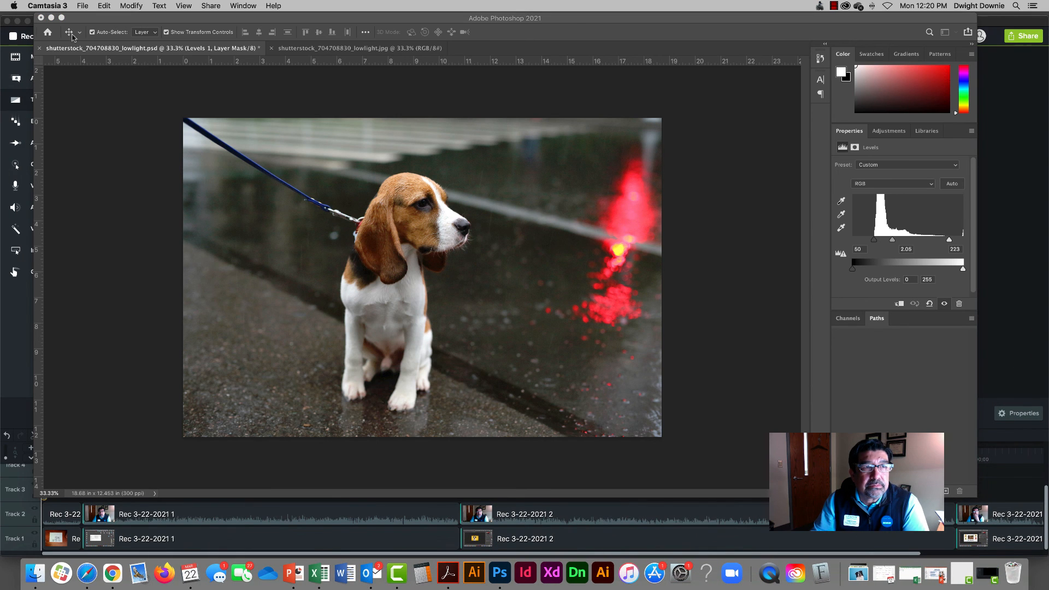